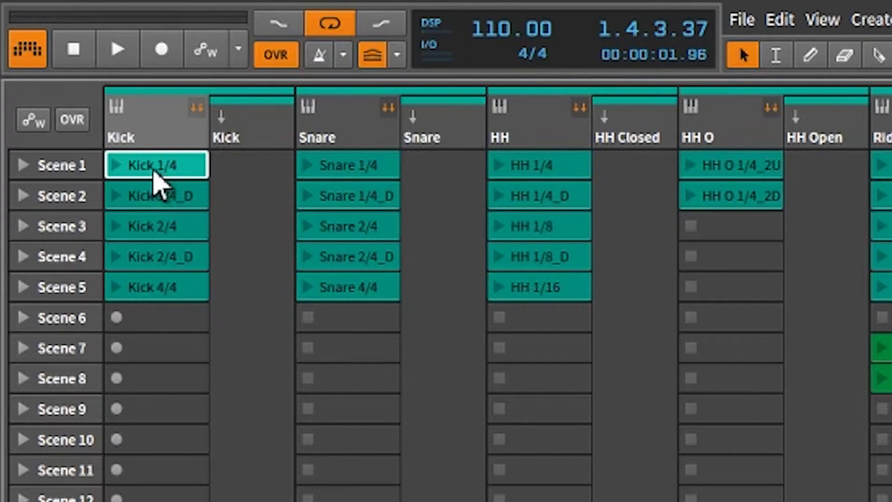
Step: Play the Kick clips one after another: Kick 1/4, Kick 1/4_D, Kick 2/4, Kick 2/4_D and Kick 4/4
left_click(116, 167)
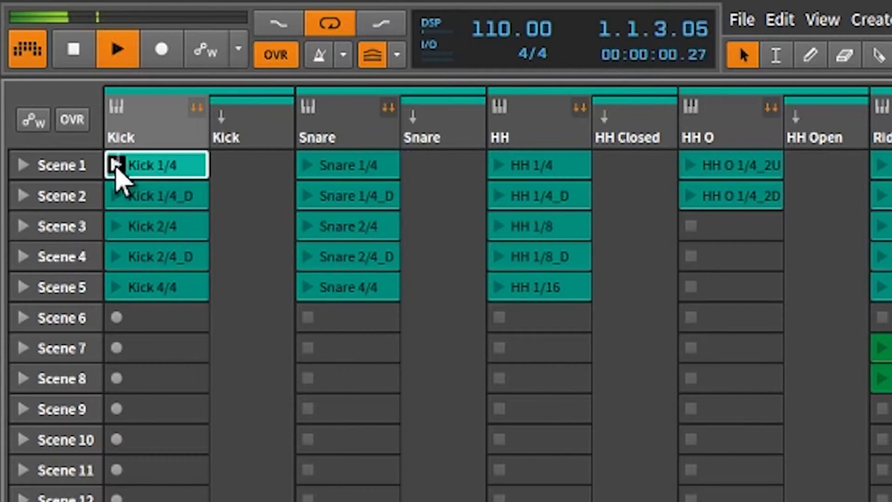
left_click(145, 200)
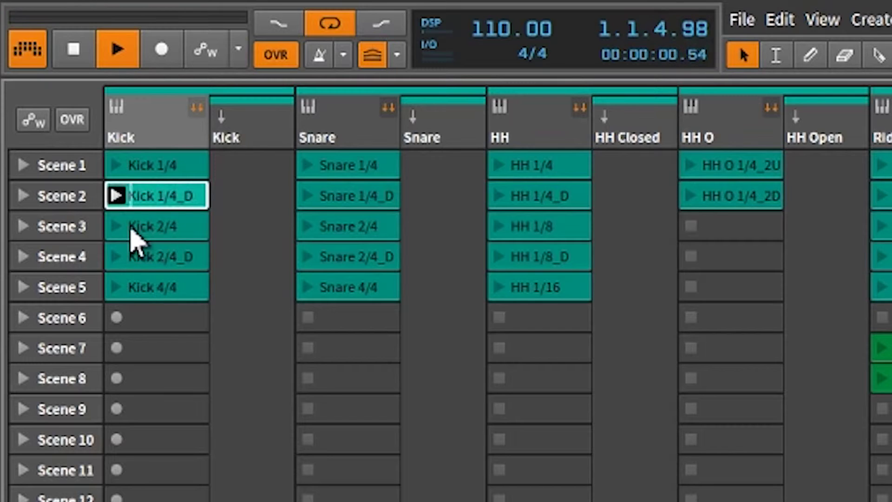
left_click(116, 226)
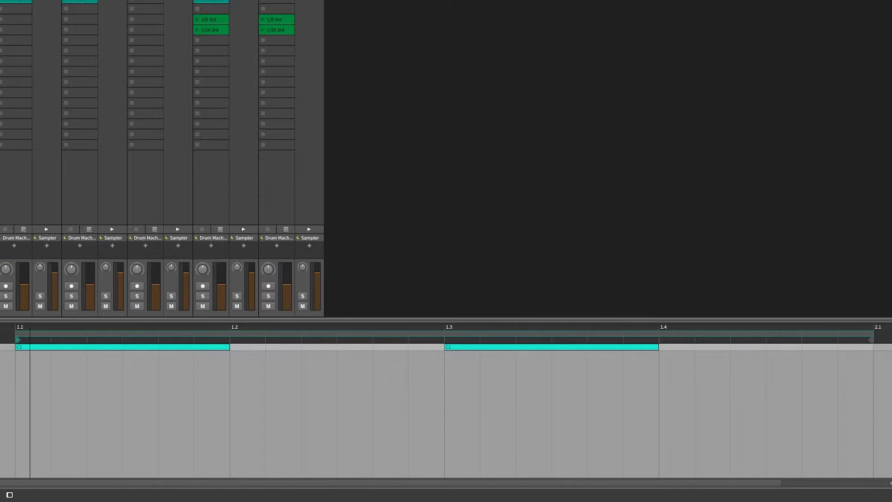
key("Down")
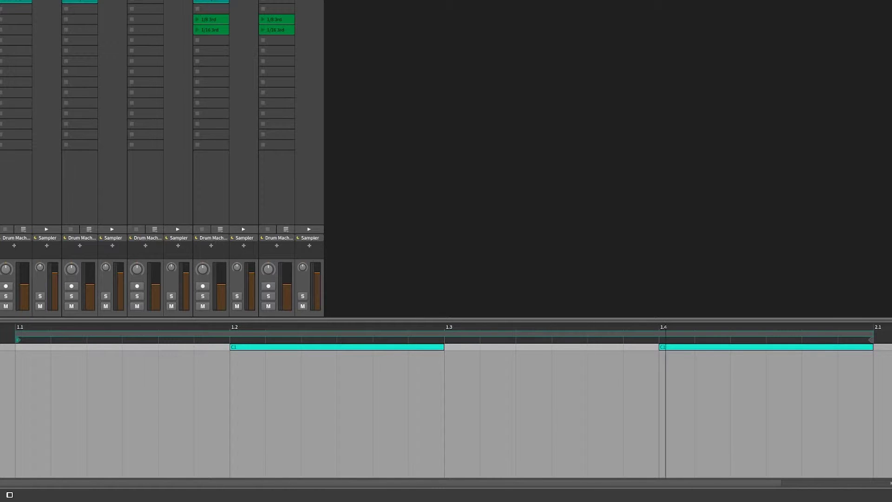
key("Down")
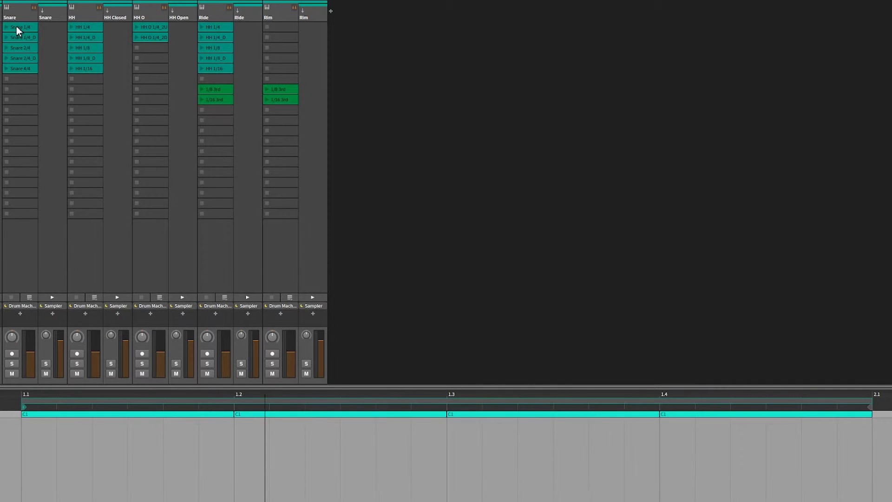
Step: Play the five Snare clips in turn: Snare 1/4, Snare 1/4_D, Snare 2/4, Snare 2/4_D and Snare 4/4
left_click(11, 0)
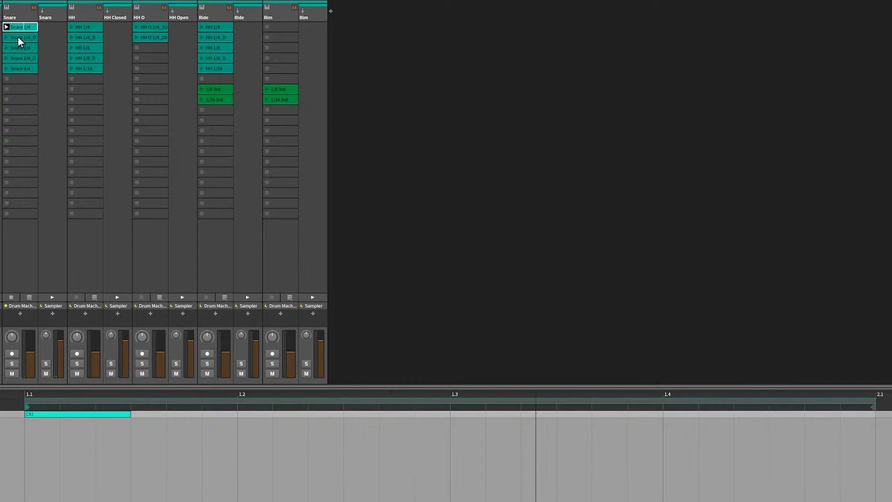
left_click(18, 38)
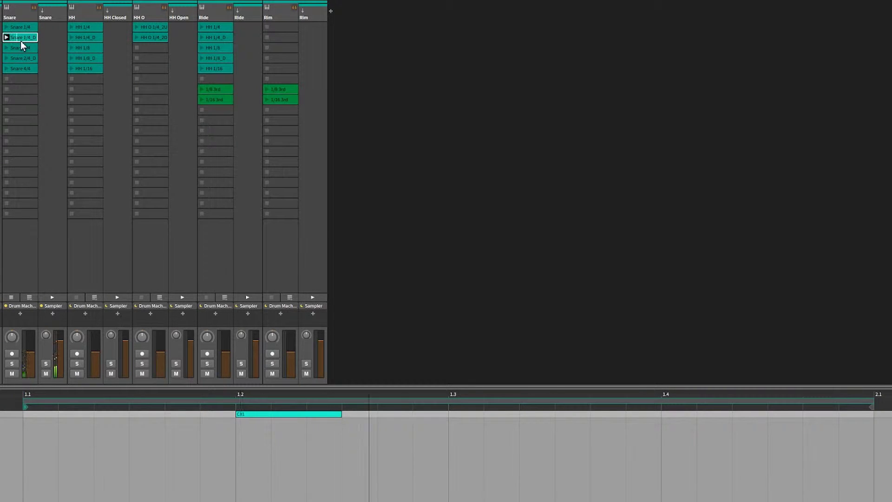
left_click(22, 48)
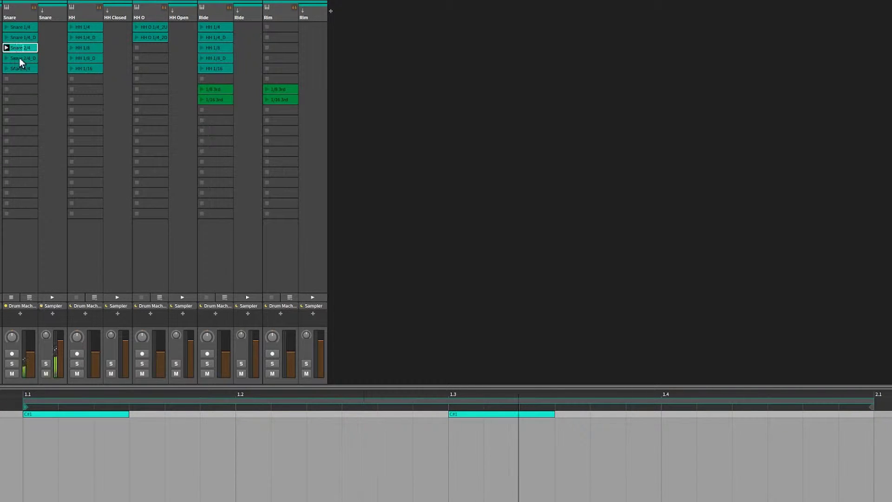
left_click(18, 58)
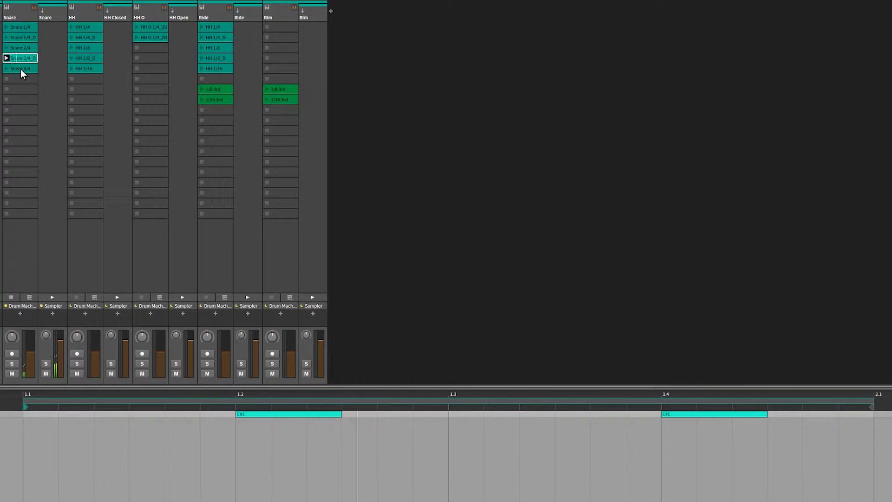
left_click(21, 69)
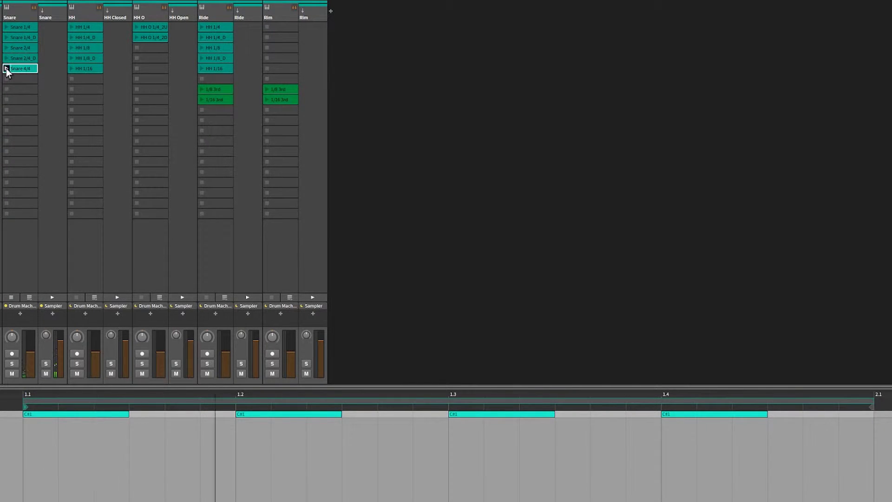
left_click(7, 68)
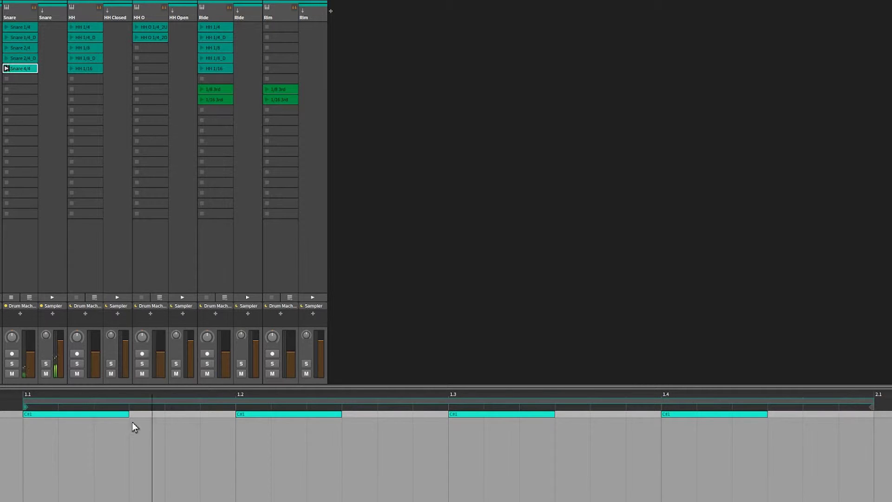
Step: Launch the HH 1/4 clip and raise the HH track's volume
left_click(83, 28)
left_click(70, 27)
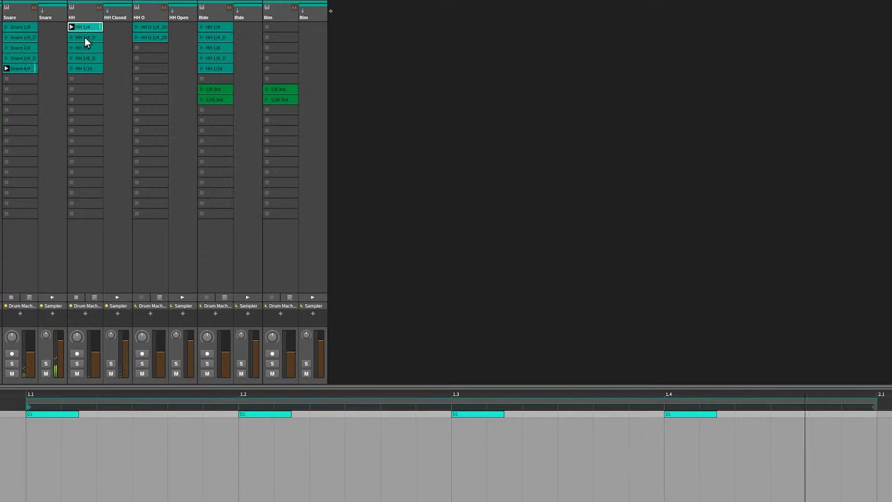
left_click_drag(99, 354, 99, 336)
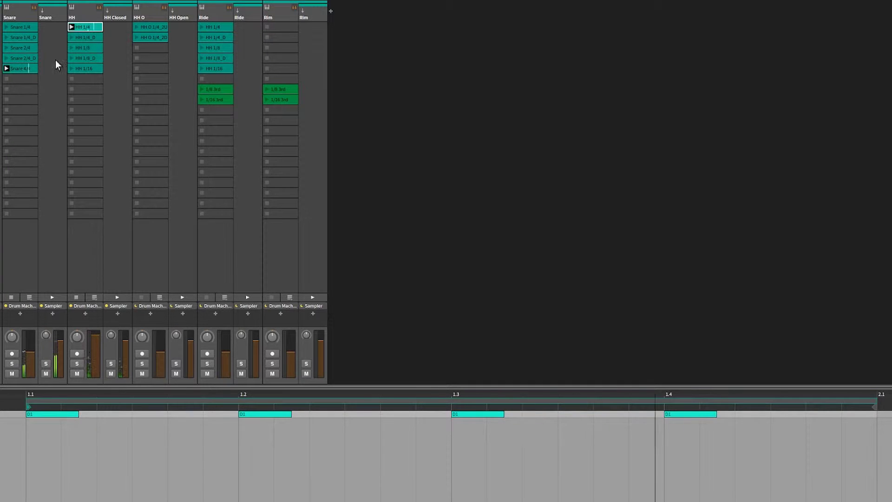
Step: Play the remaining HH clips in turn: HH 1/4_D, HH 1/8, HH 1/8_D and HH 1/16
left_click(72, 37)
left_click(91, 39)
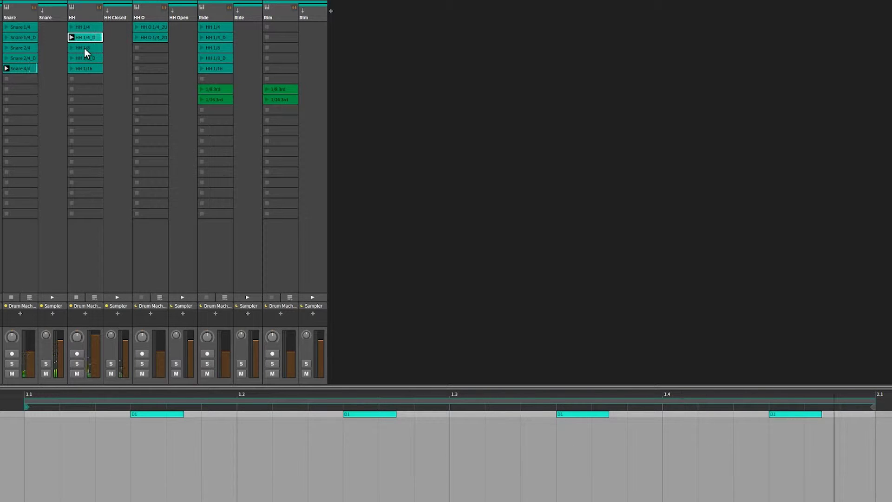
left_click(83, 48)
left_click(70, 48)
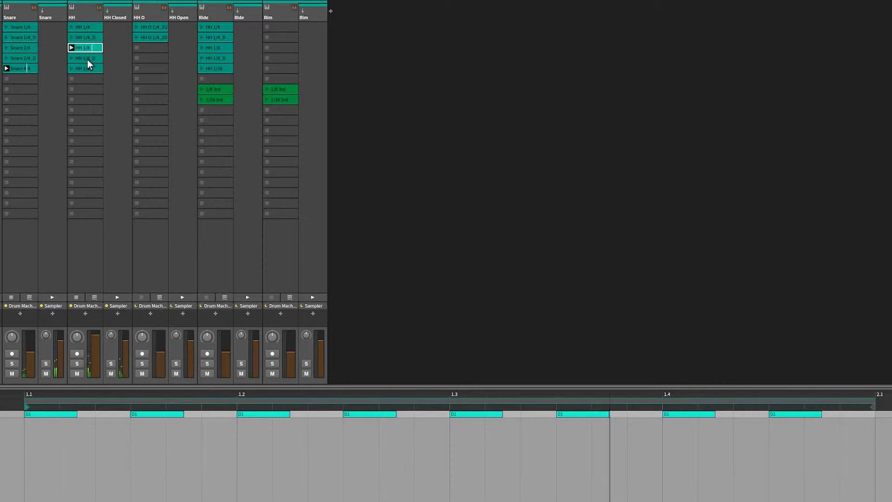
left_click(87, 60)
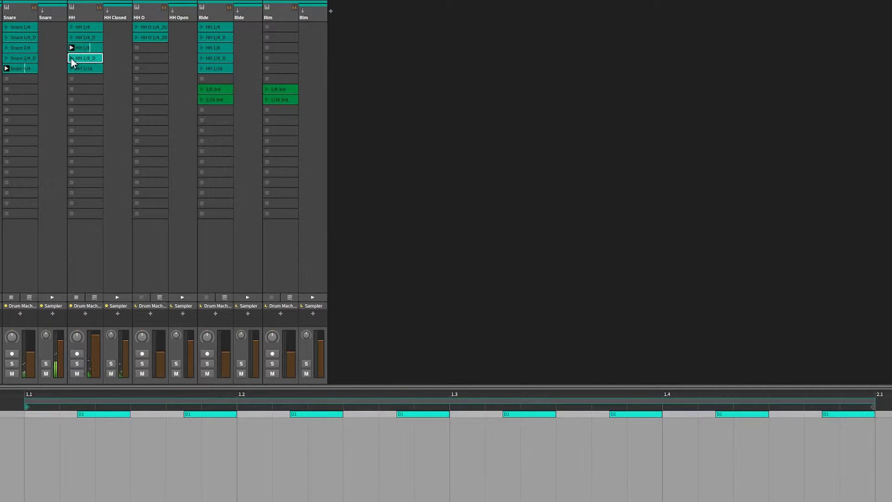
left_click(71, 57)
left_click(87, 69)
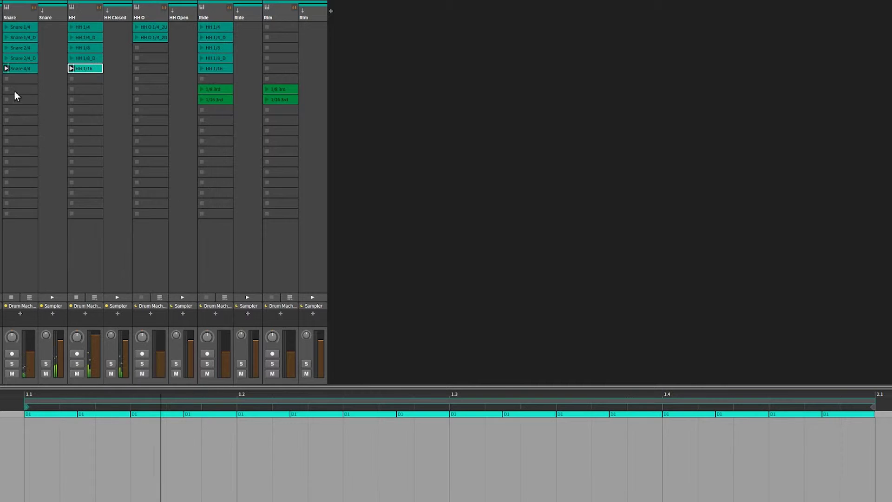
Step: Launch the Snare 2/4 clip, inspect the global groove's shuffle and accent settings, and compare playback with the groove off and on
left_click(5, 47)
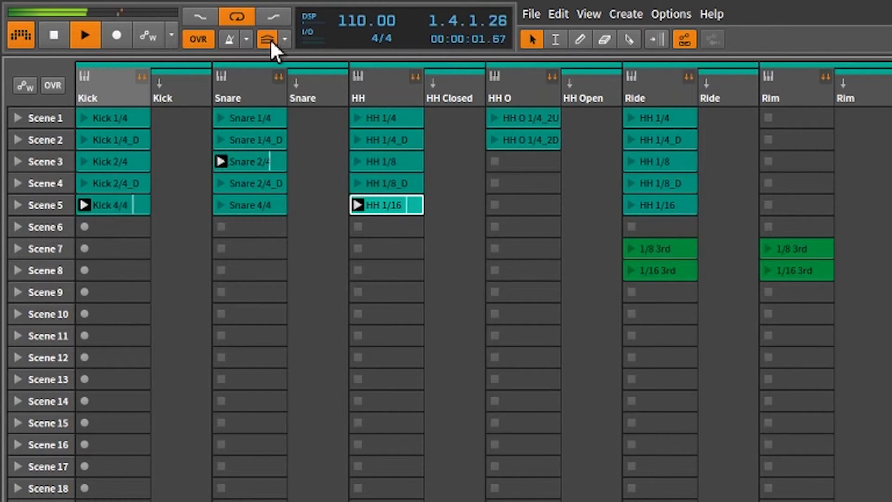
left_click(286, 40)
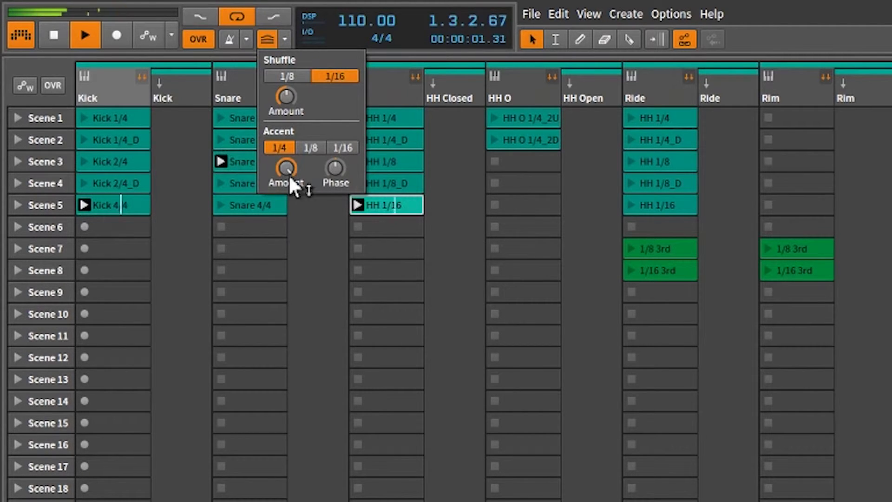
left_click(283, 41)
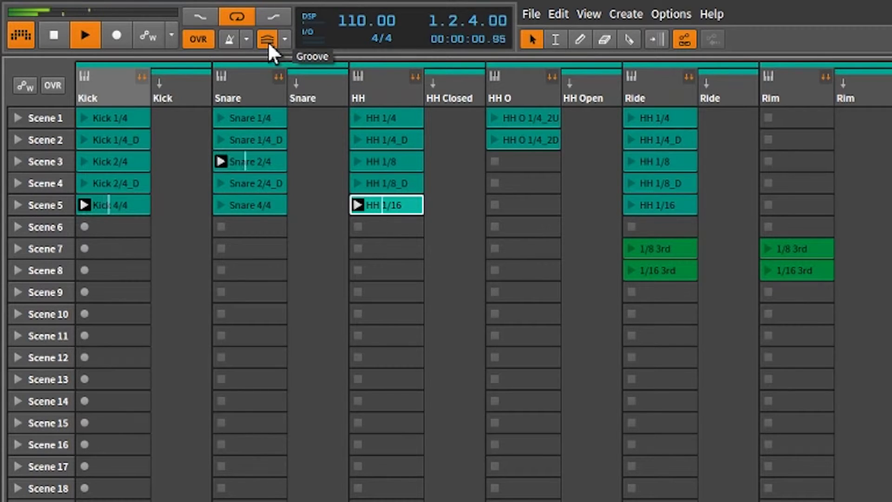
left_click(268, 41)
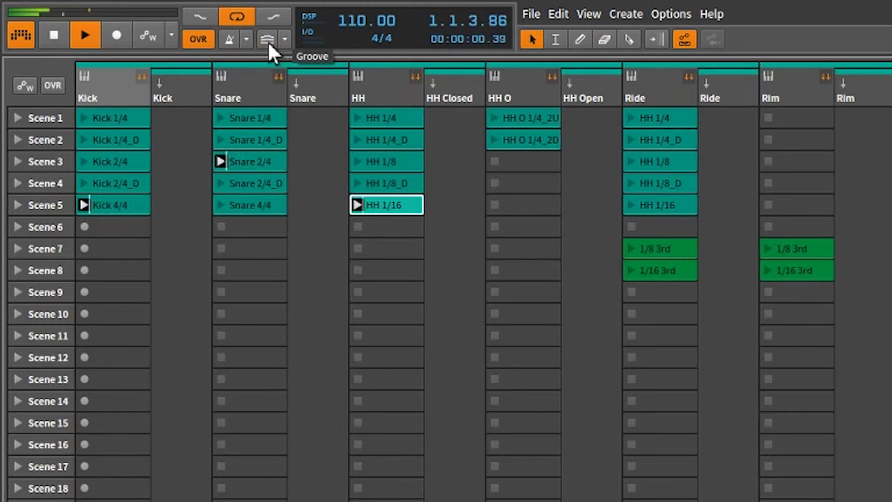
left_click(267, 41)
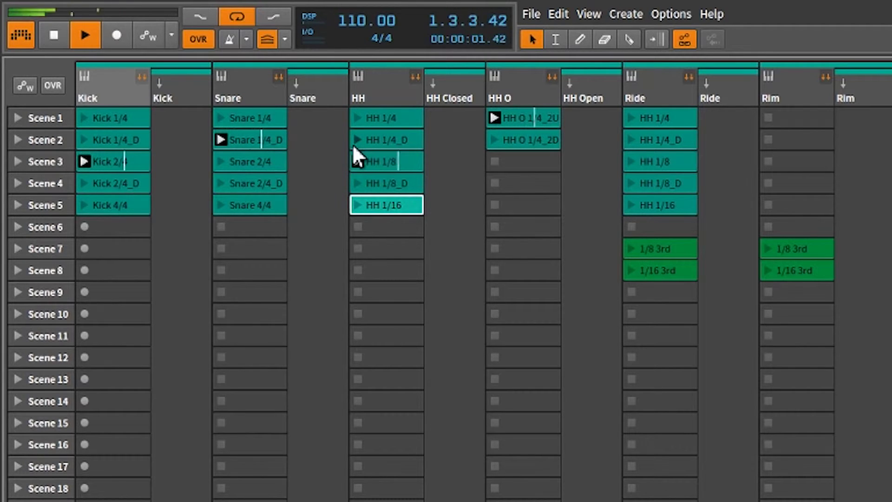
Step: Launch the HH 1/8_D clip and stop playback
left_click(356, 183)
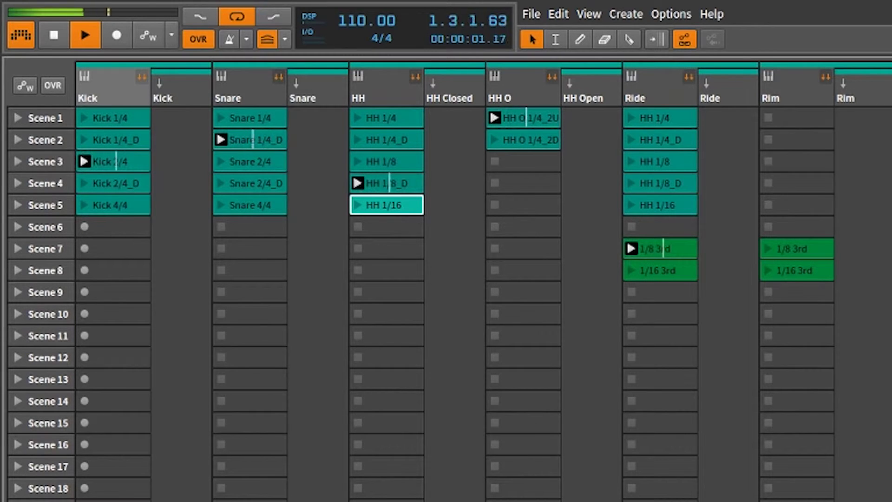
key("space")
Step: Copy Kick 4/4 to Scene 9, show the clip inspector, and move the copied Snare 2/4 and Kick 4/4 clips to Scene 12
left_click_drag(132, 205, 132, 295)
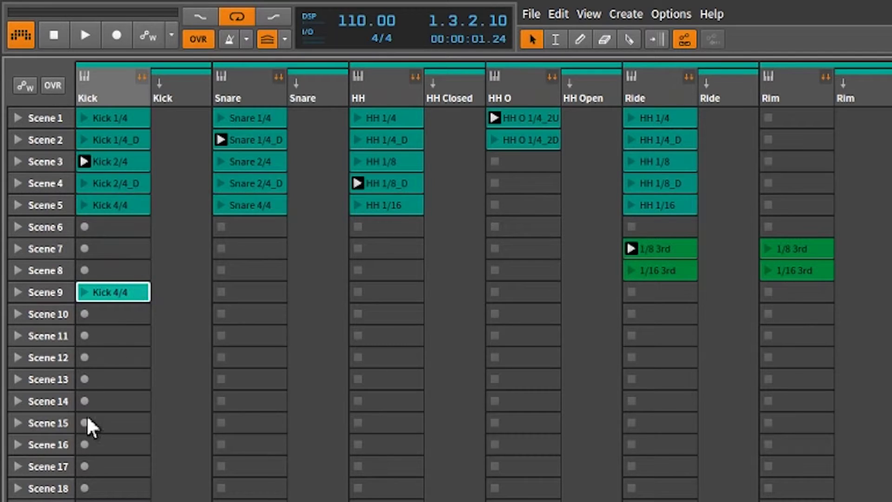
key("i")
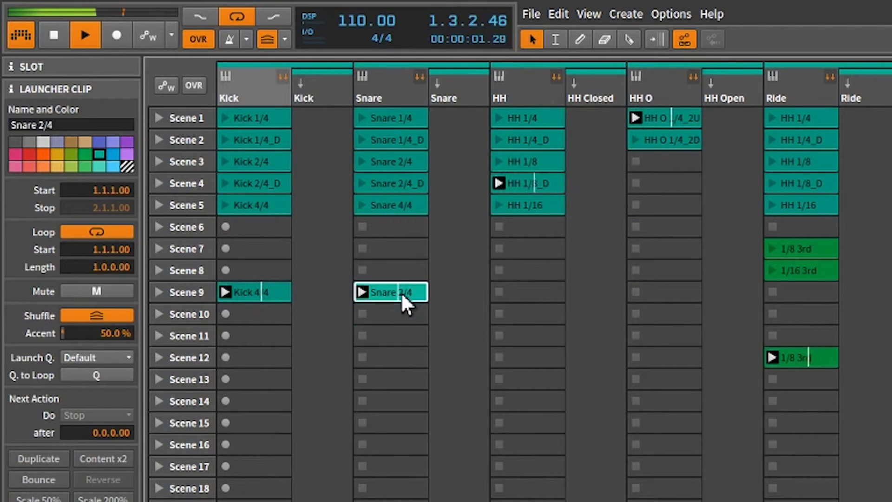
left_click_drag(400, 292, 399, 356)
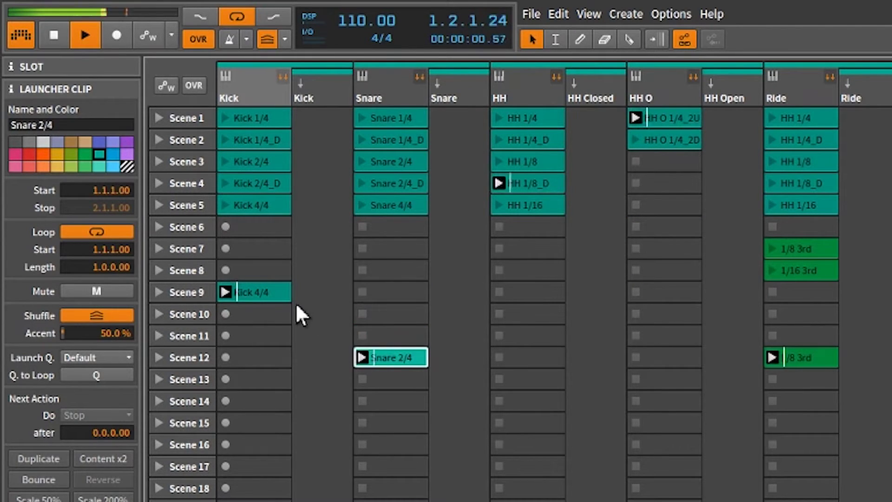
left_click_drag(276, 290, 269, 357)
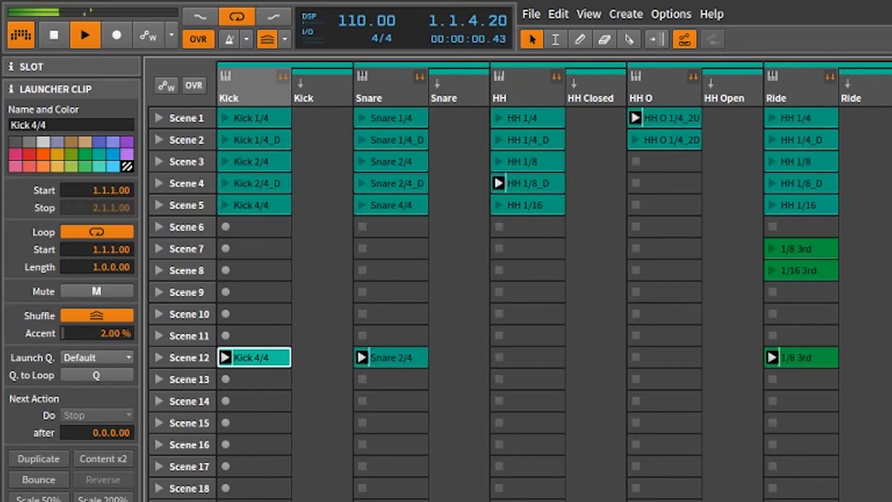
Step: Color the Kick 4/4, Snare 2/4 and 1/8 3rd clips in Scene 12 light red and rename the scene Shuffle
left_click_drag(261, 293, 877, 364)
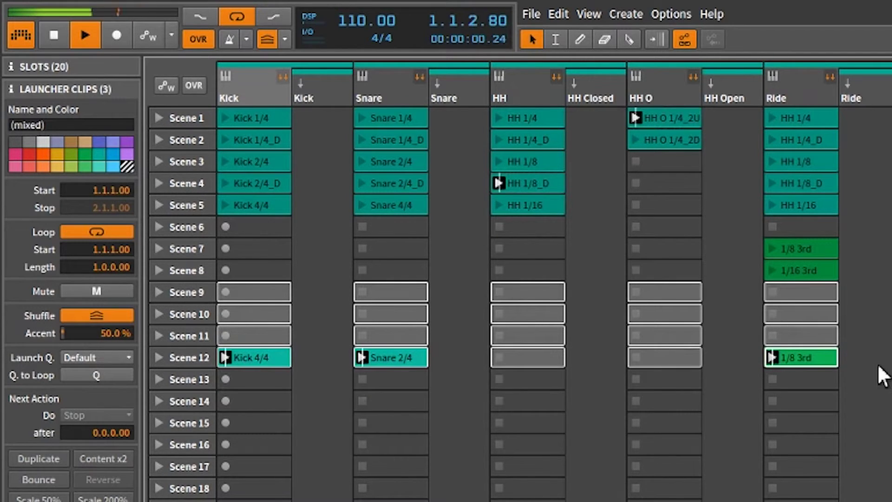
right_click(811, 358)
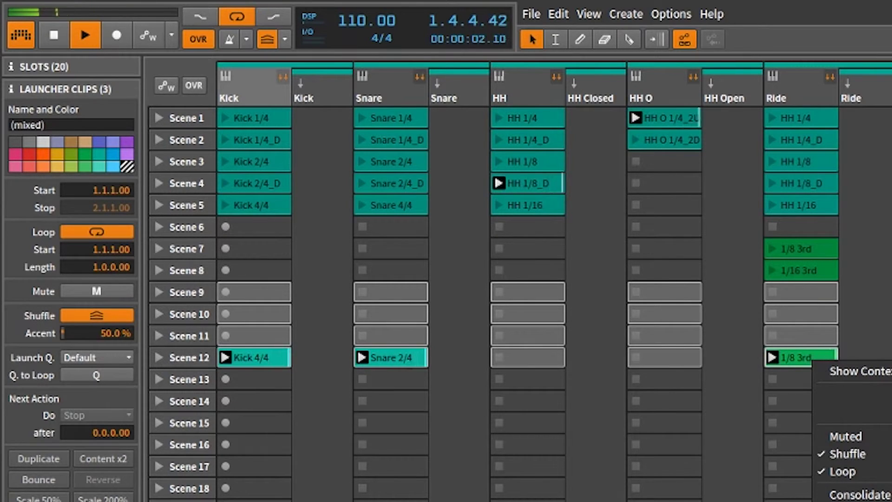
left_click(873, 397)
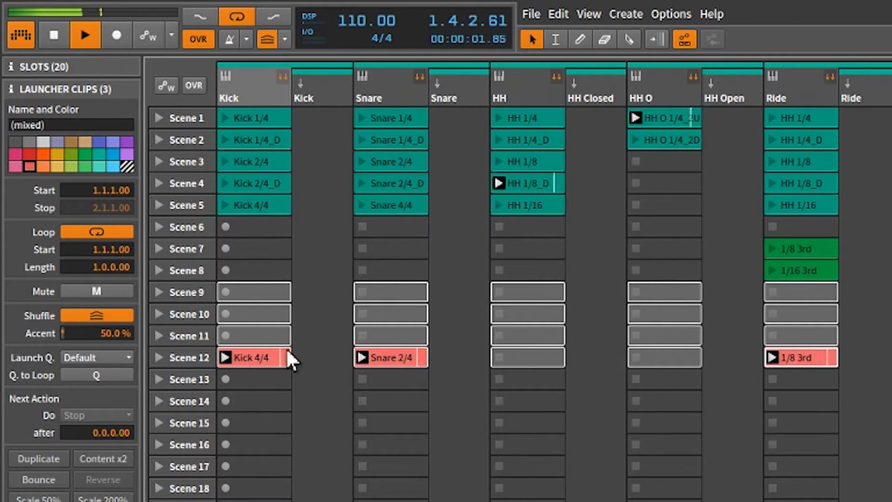
left_click(196, 356)
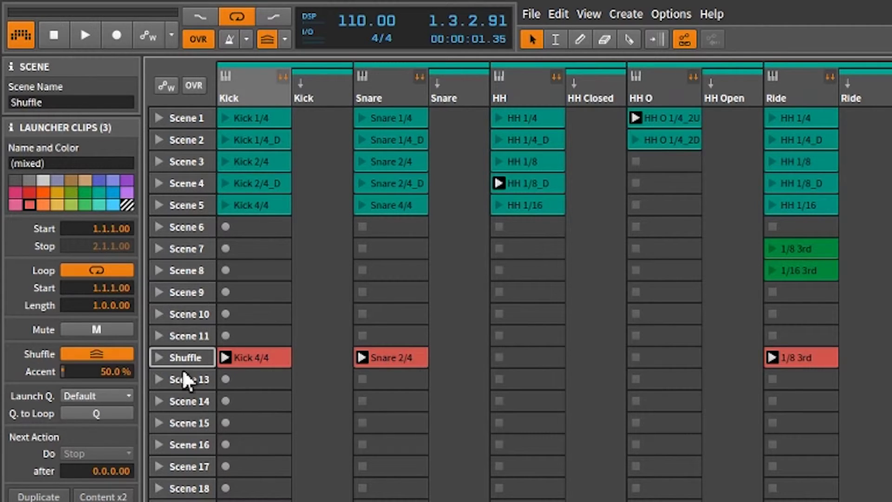
mouse_move(114, 375)
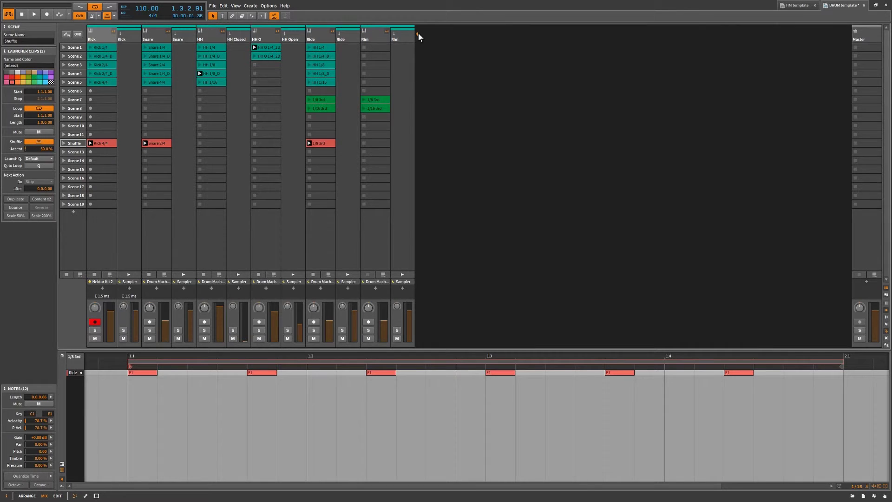
Step: Add a California Kit drum track with an empty clip in Scene 1
left_click(418, 33)
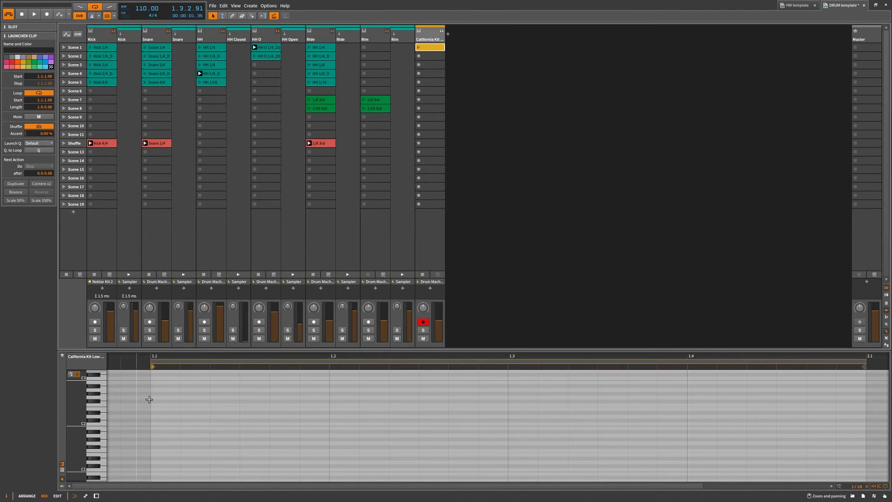
Step: Show the California Kit clip as named drum lanes and add kick notes at 1.1, 1.2, 1.3 and 1.4
left_click(62, 470)
double_click(146, 439)
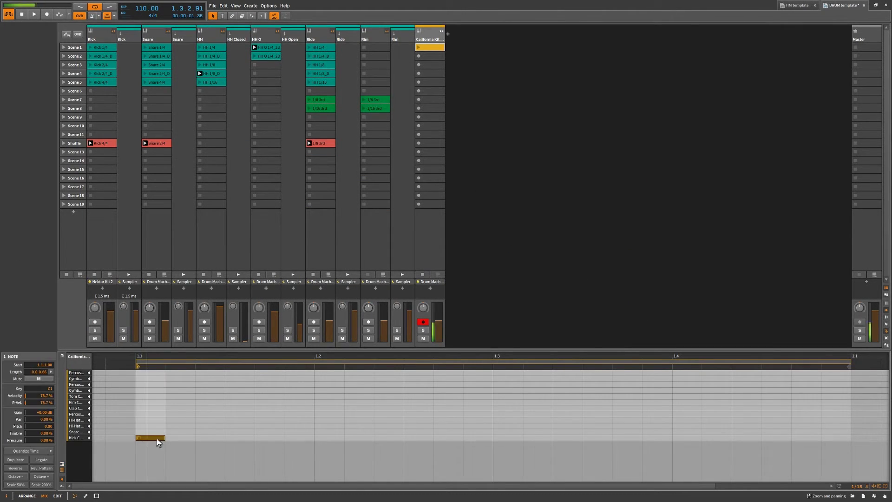
double_click(326, 438)
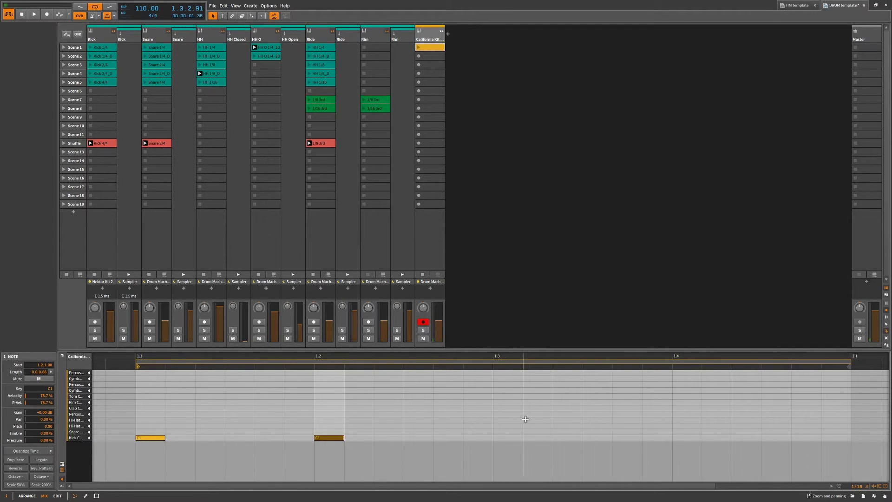
double_click(516, 437)
double_click(687, 437)
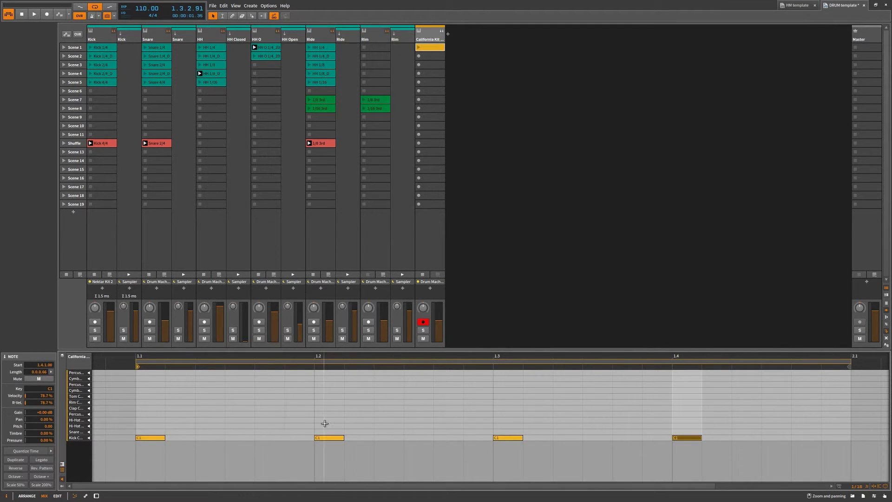
Step: Add snare notes on the last triplet of beats 1.1 and 1.3, and play the California Kit clip briefly
double_click(280, 432)
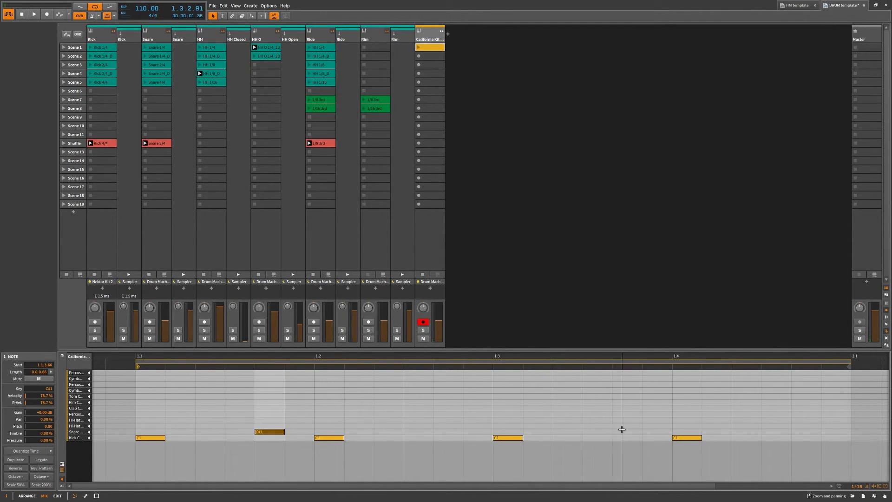
double_click(640, 432)
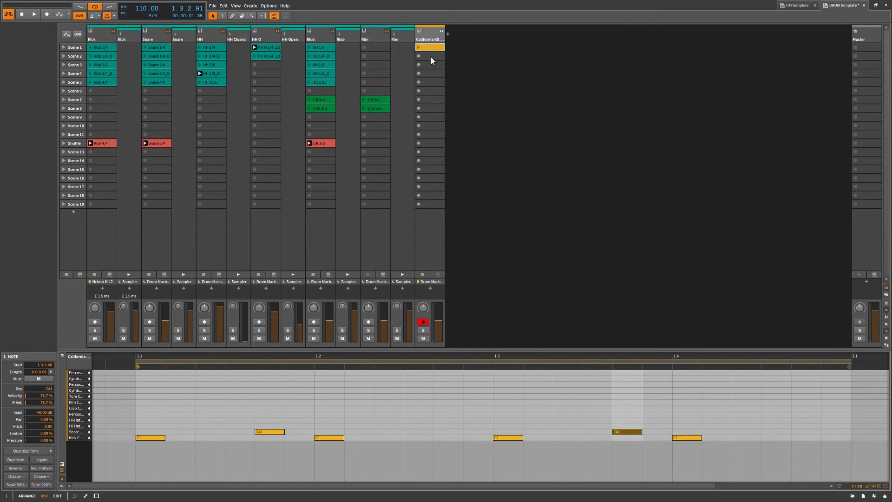
left_click(418, 48)
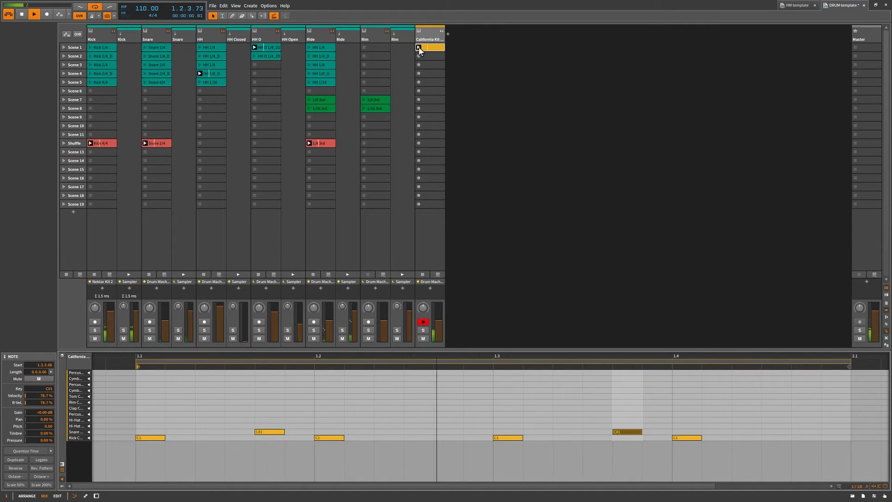
key("space")
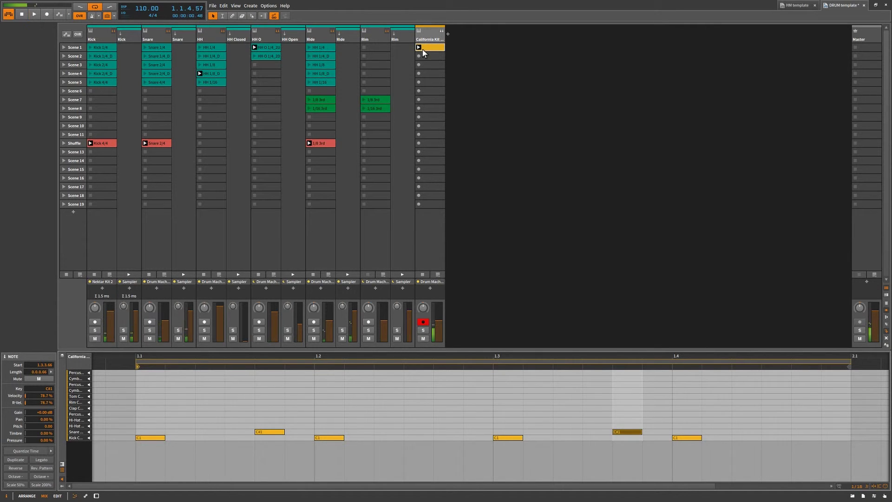
Step: Expand the California Kit track into its drum chains and view the snare's Sampler and the kit's Drum Machine
left_click(442, 31)
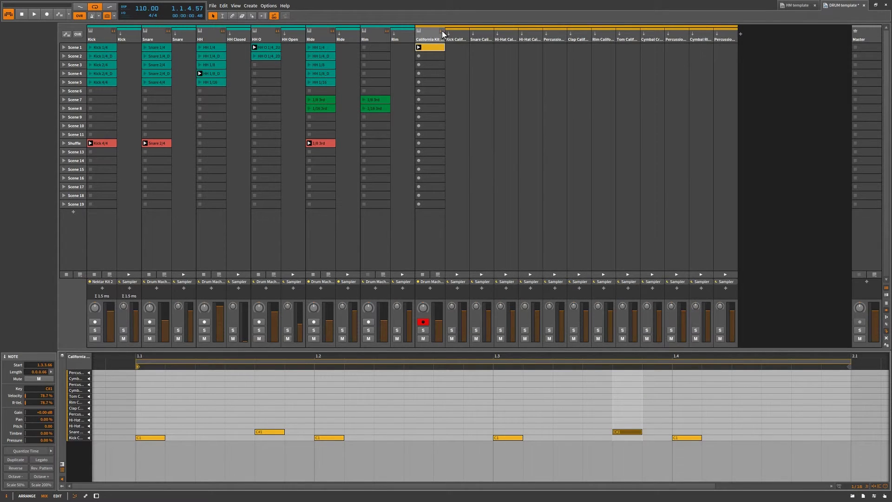
left_click(459, 86)
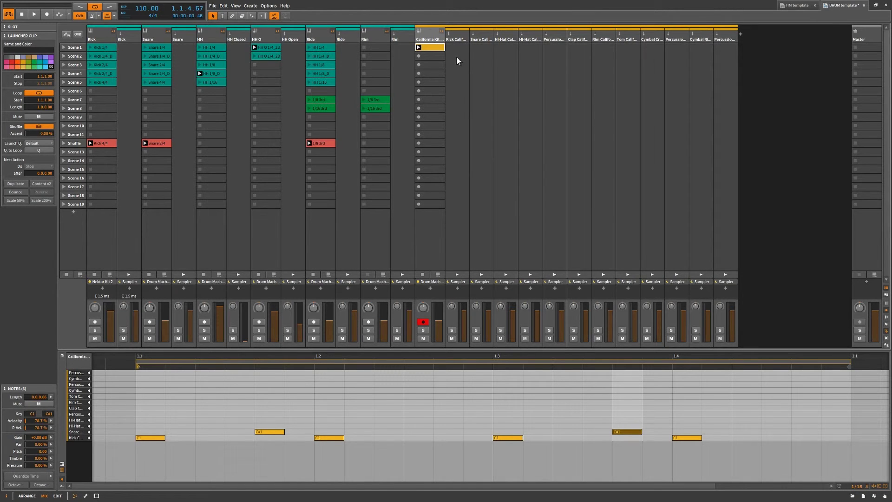
left_click(479, 38)
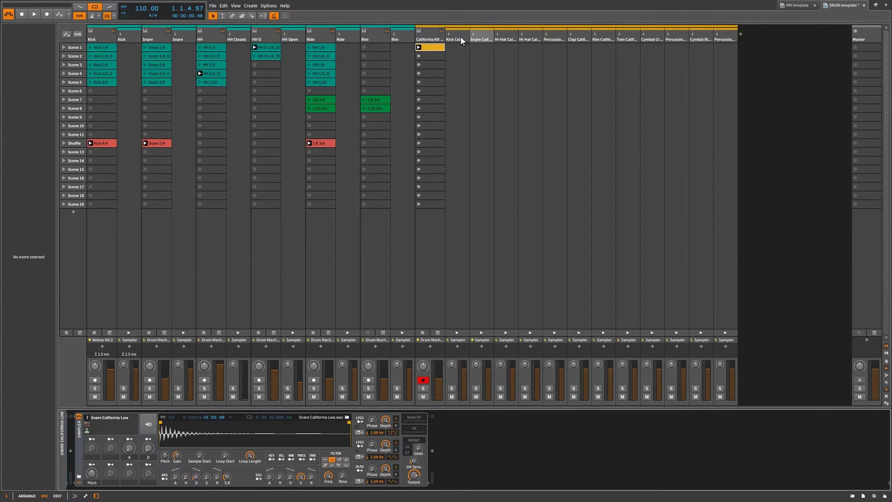
left_click(442, 39)
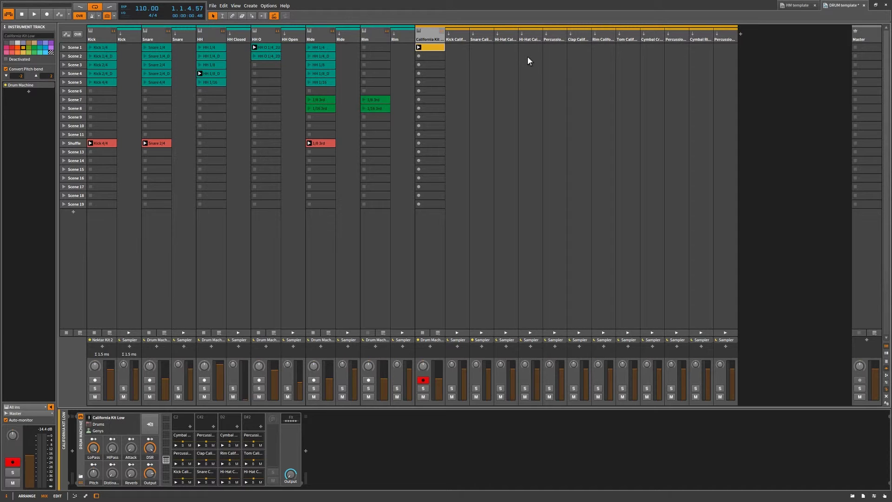
Step: Examine the Drum Machines of the Kick and Snare tracks and audition the Snare pad
left_click(103, 37)
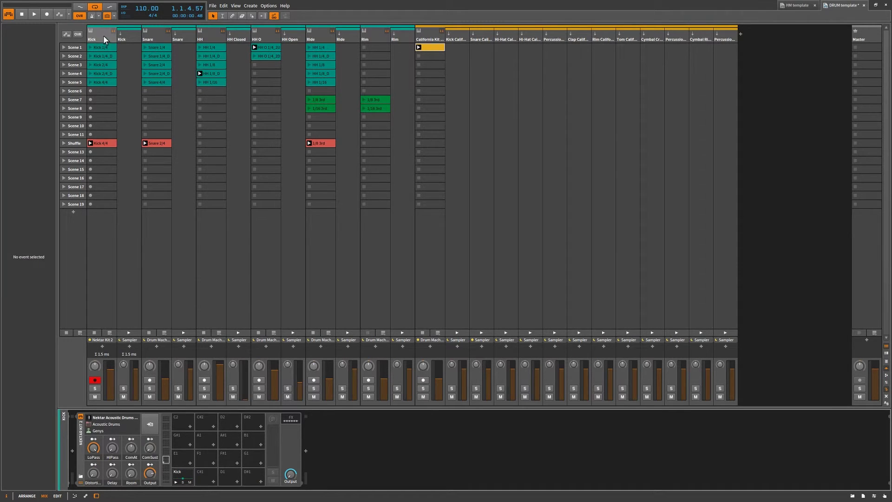
double_click(104, 34)
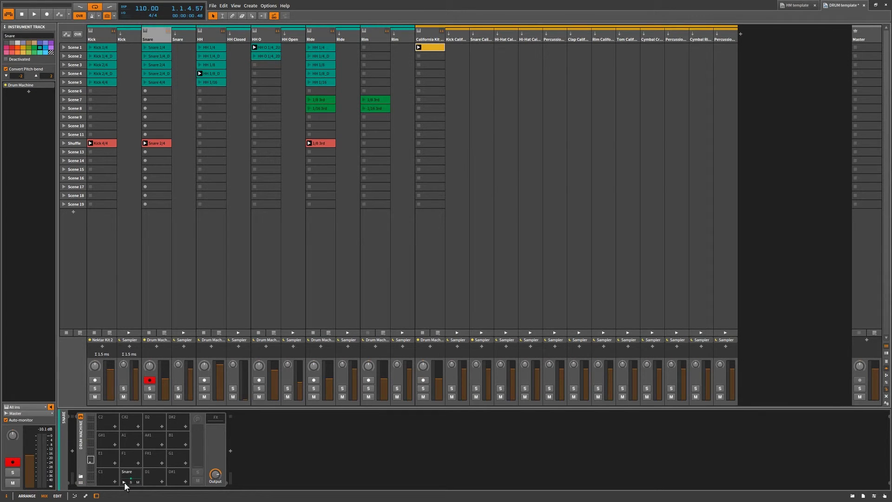
left_click(124, 482)
Step: Try Bounce and Slice on the Ride track's HH 1/4 clip with a Pre-Fader source at 1/8 notes, inspect one slice's Sampler, and undo the slicing
left_click(314, 47)
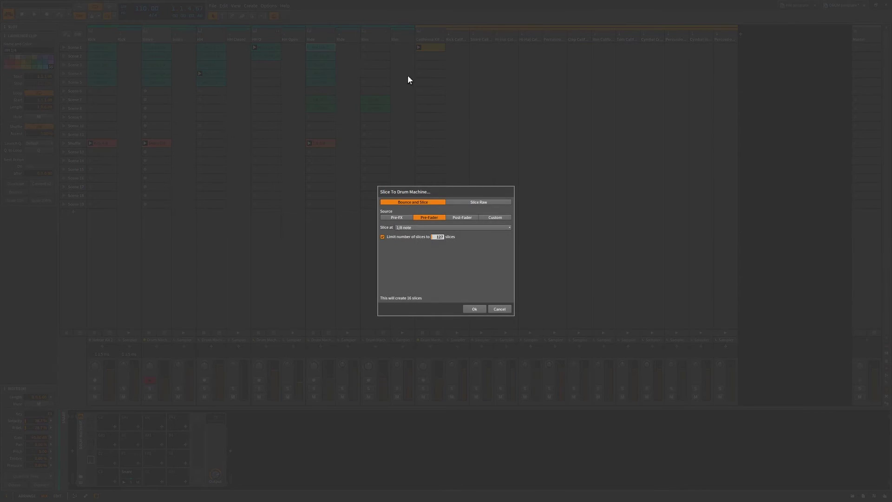
left_click(474, 308)
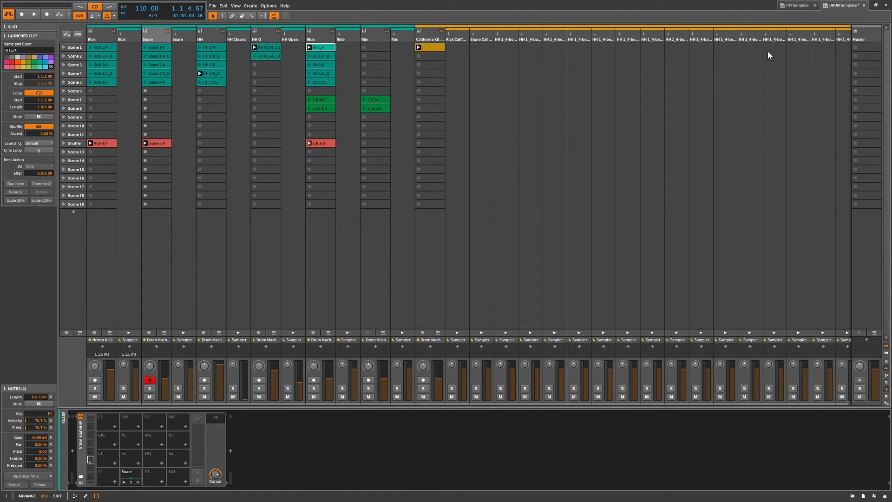
left_click(822, 36)
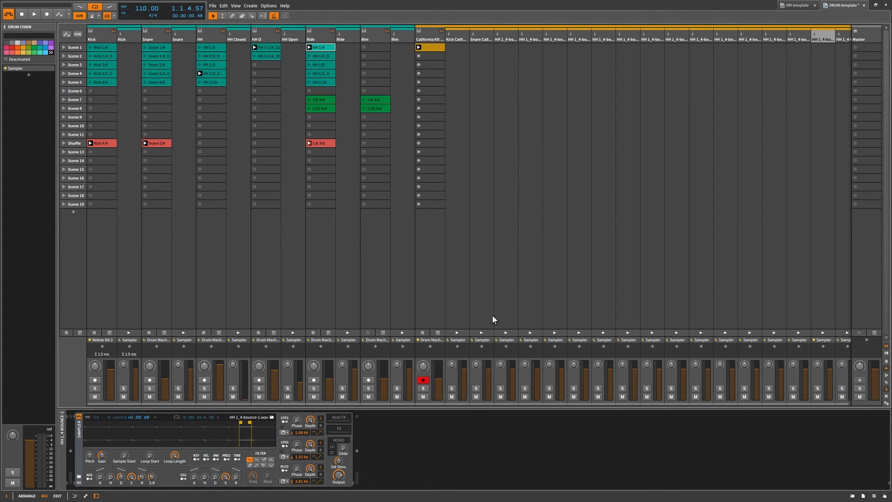
key("ctrl+z")
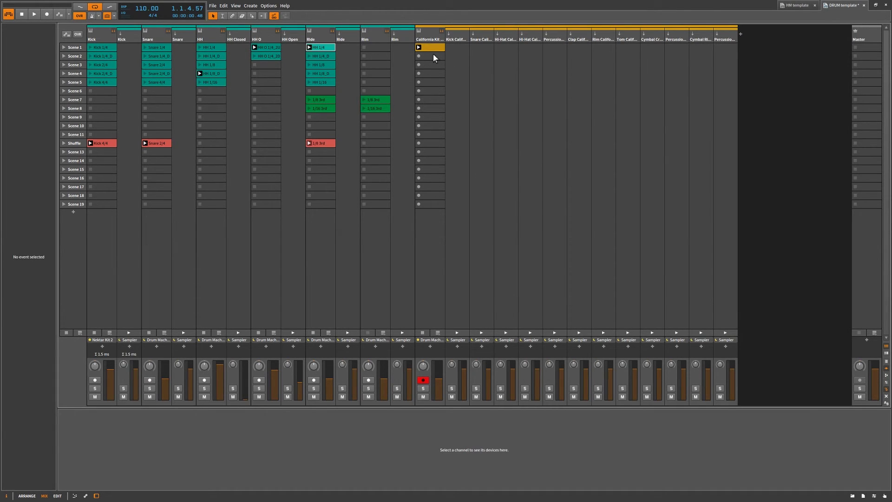
Step: Collapse the California Kit track's drum chains to view its Drum Machine pads, and expand them again
left_click(442, 31)
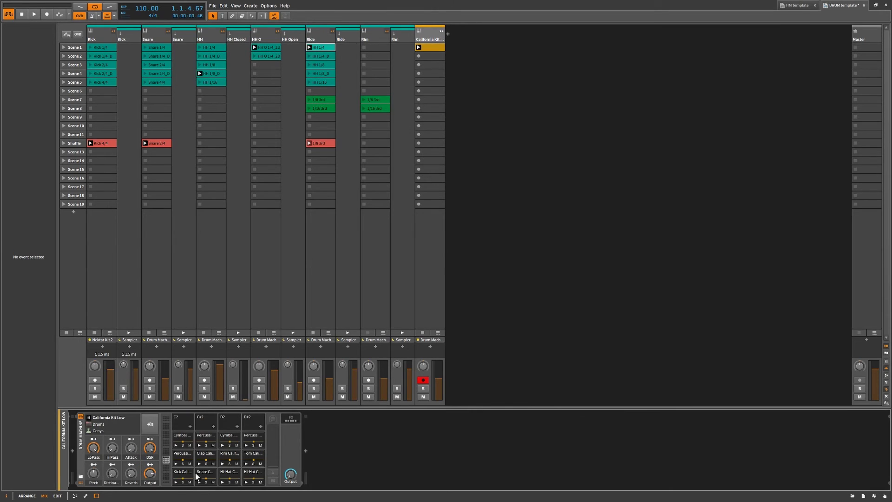
left_click(441, 32)
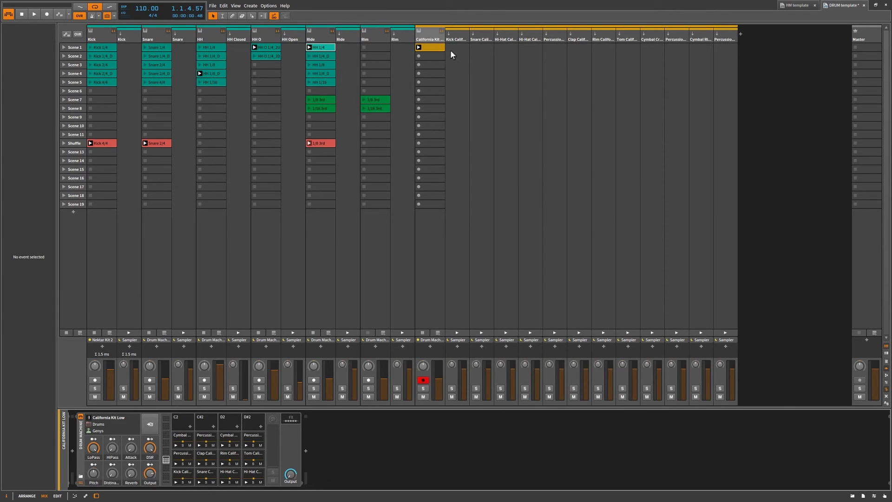